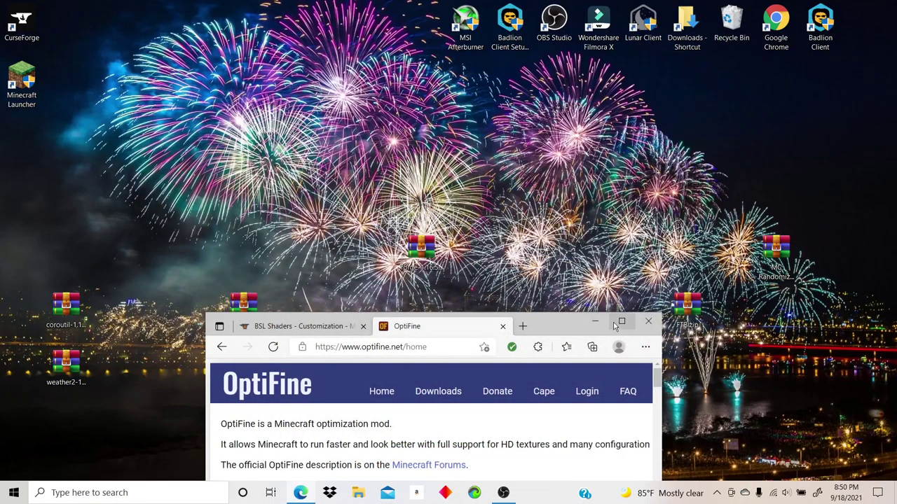
Step: Maximize Edge and open the OptiFine Downloads page listing OptiFine HD U G9 for 1.17.1
left_click(595, 322)
left_click(300, 493)
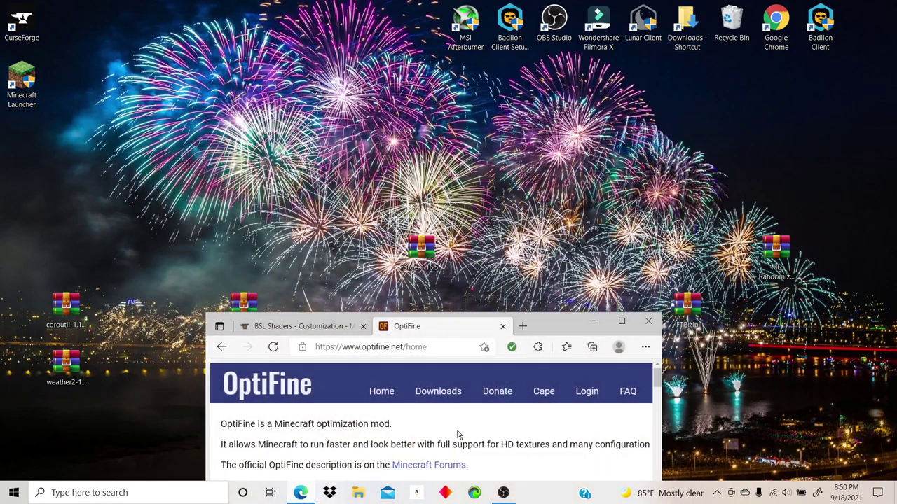
left_click(622, 321)
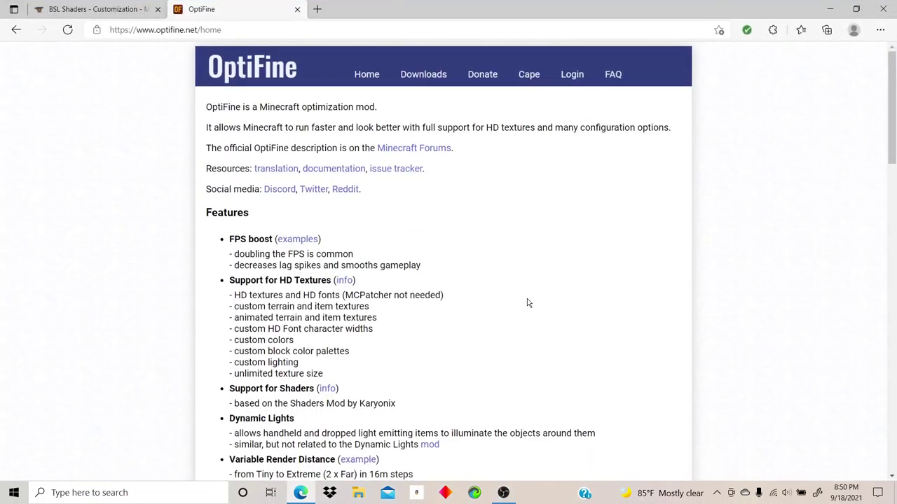
left_click(414, 74)
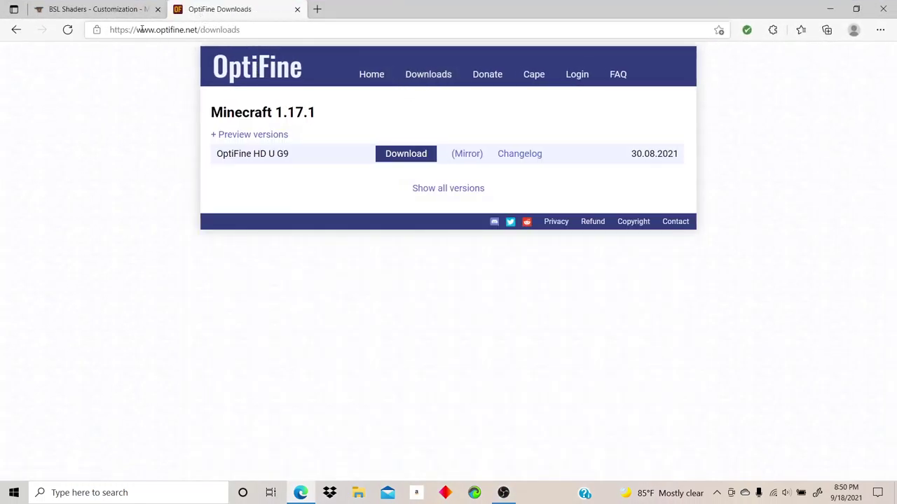
left_click_drag(110, 33, 285, 33)
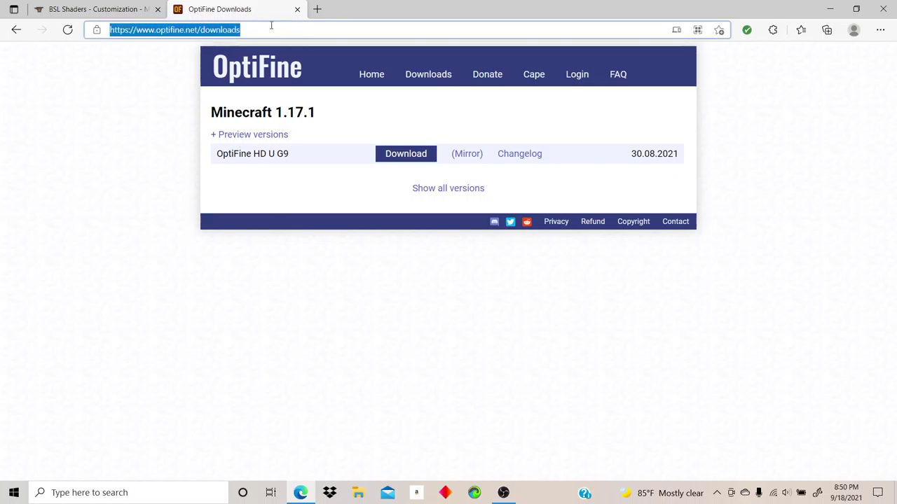
Step: Download the OptiFine 1.17.1 HD U G9 jar past the ad page and show the blocked-file options
left_click(407, 156)
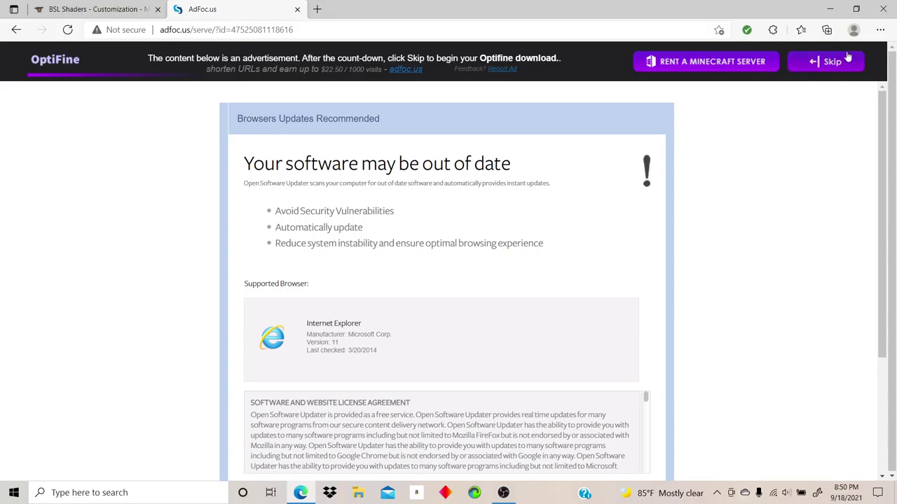
left_click(841, 63)
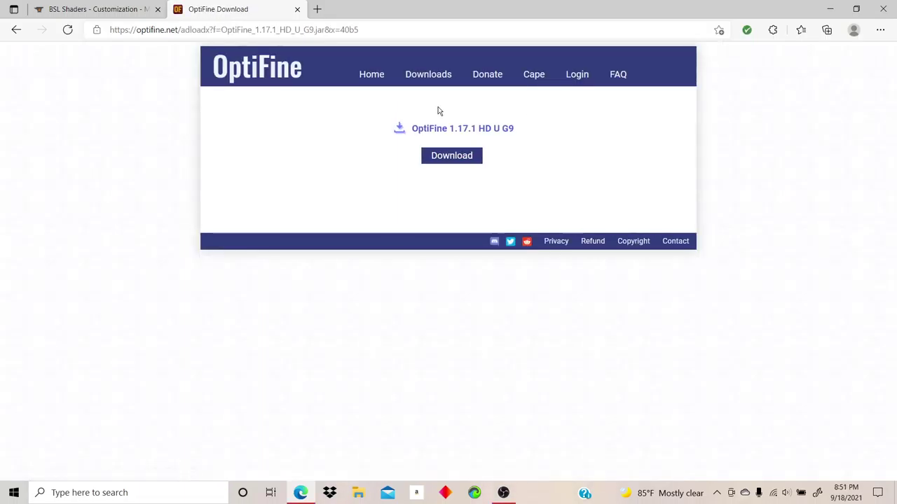
left_click(450, 159)
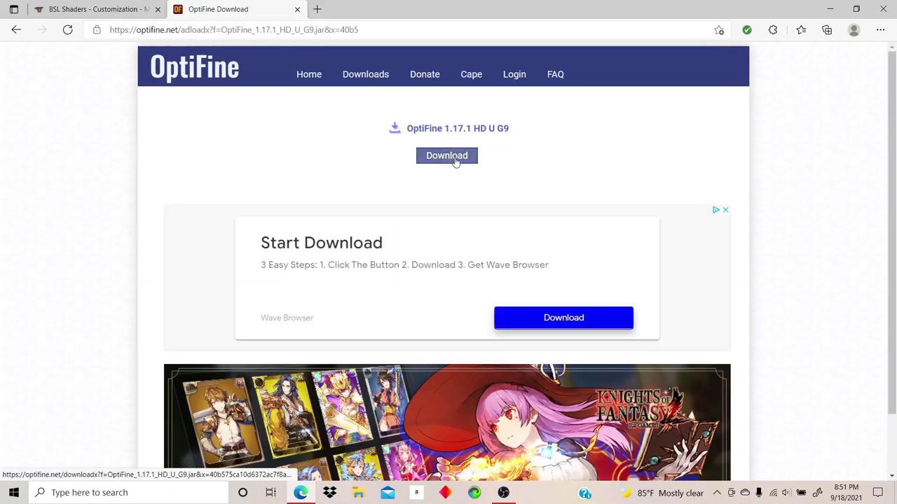
scroll(545, 301, "down", 1)
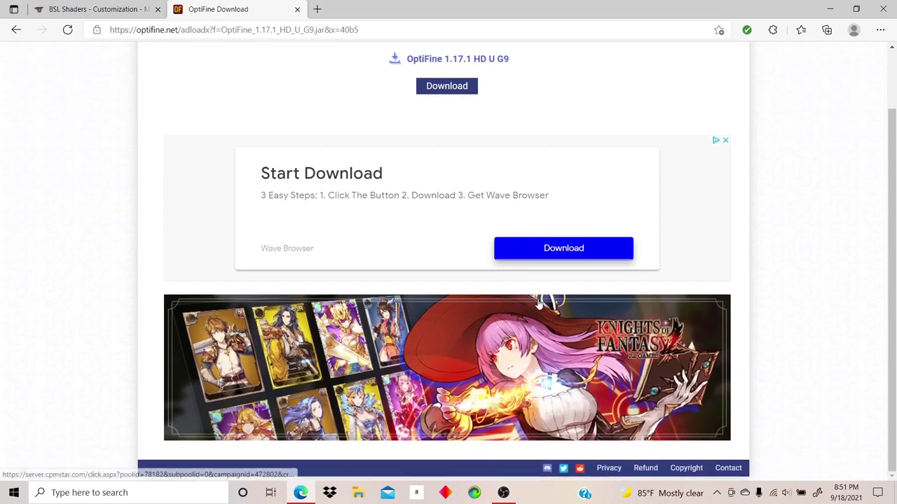
scroll(532, 303, "up", 1)
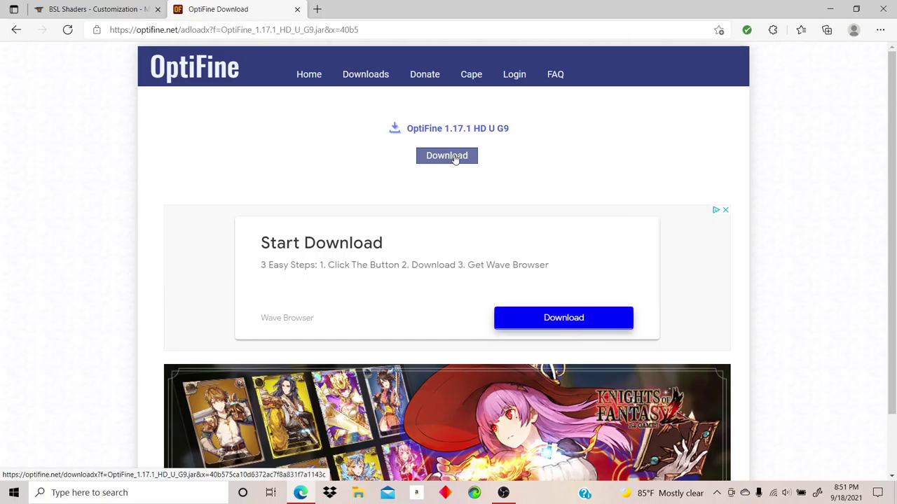
left_click(455, 158)
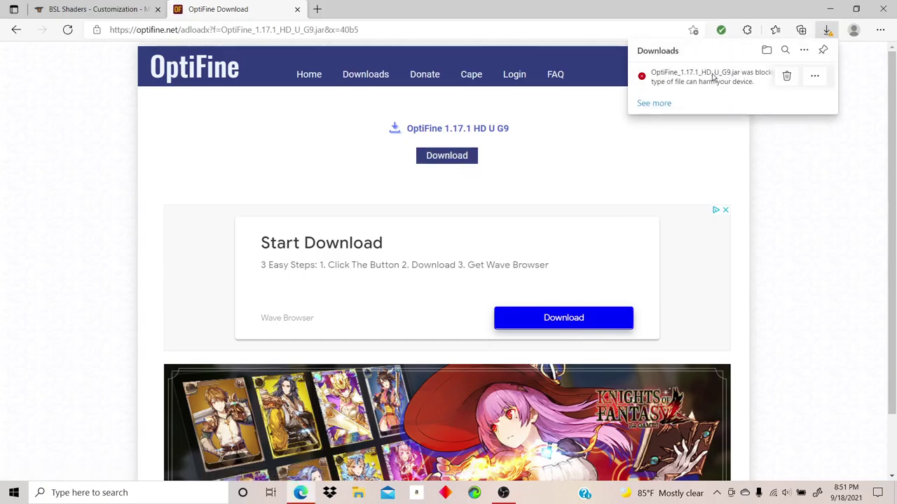
left_click(815, 77)
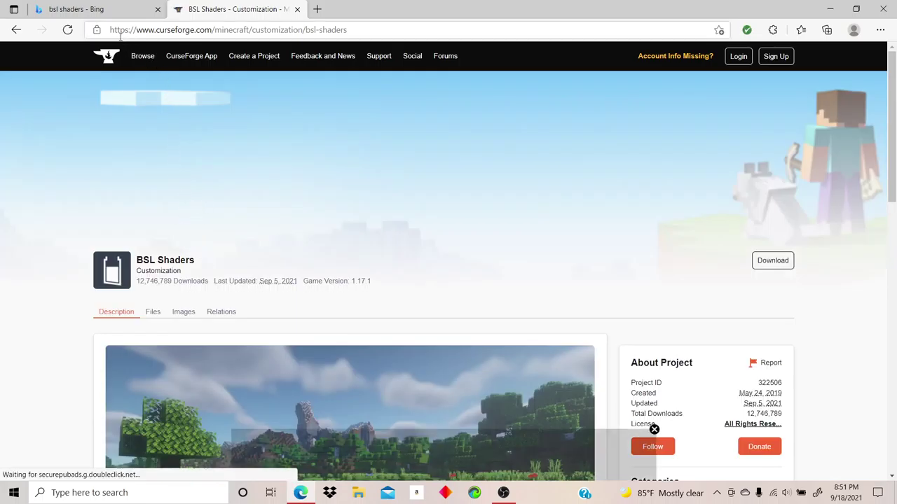
Step: Let BSL_v8.1.zip finish downloading from the BSL Shaders CurseForge page, then close Edge
mouse_move(108, 29)
left_mouse_down()
mouse_move(280, 31)
mouse_move(385, 60)
left_mouse_up()
mouse_move(389, 60)
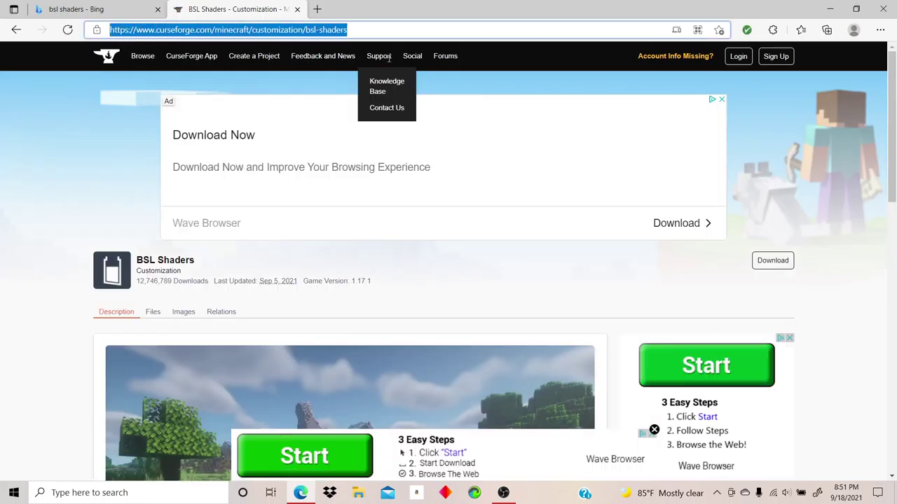
mouse_move(339, 91)
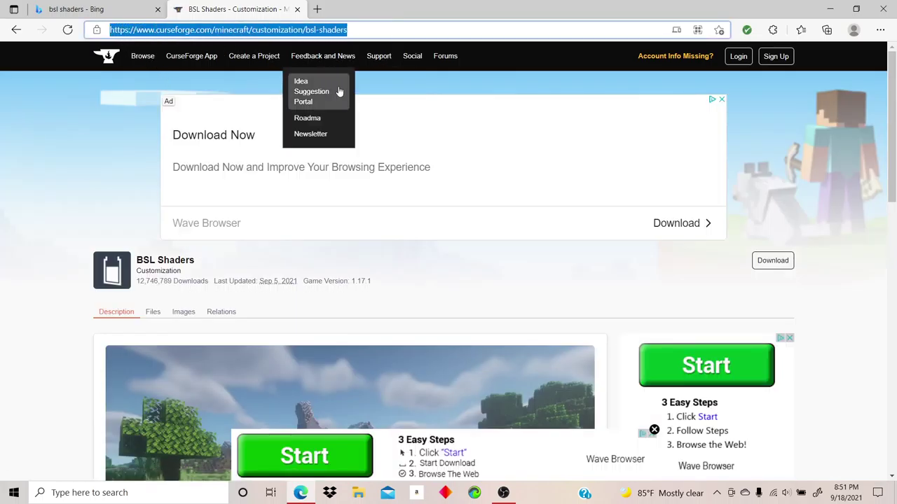
left_click(773, 260)
scroll(585, 294, "down", 1)
scroll(600, 296, "up", 1)
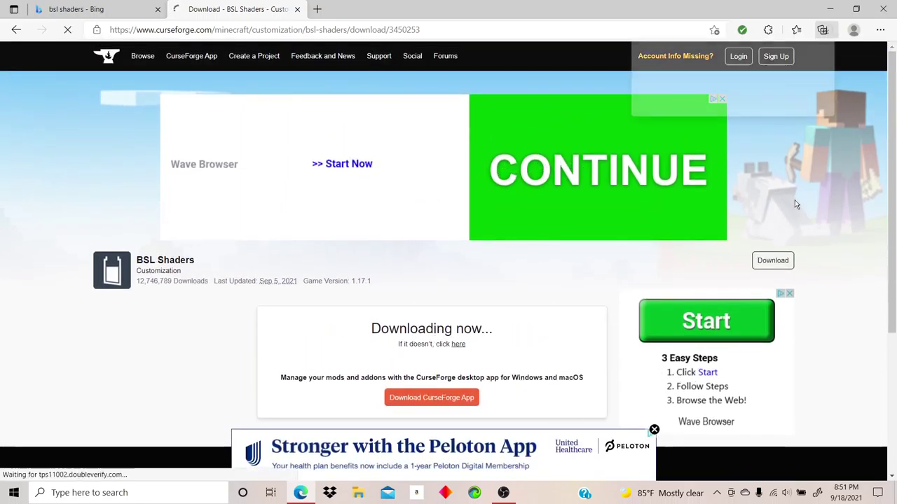
left_click(882, 8)
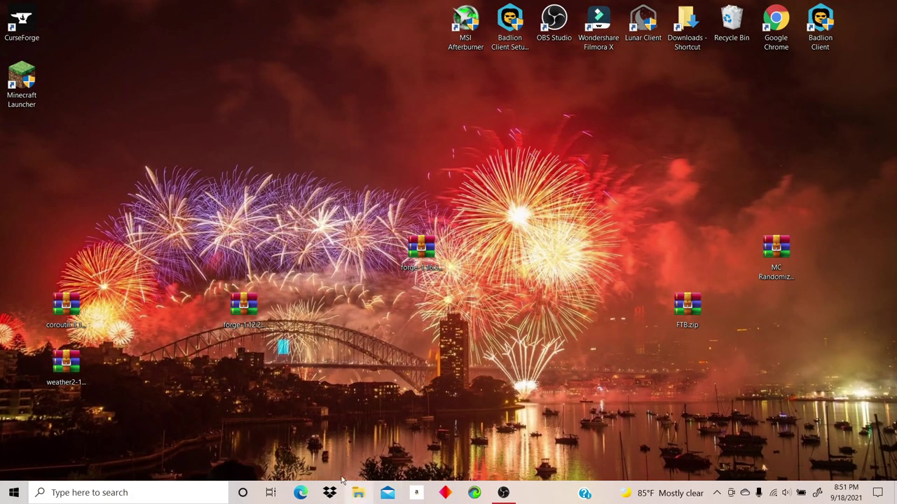
Step: Move BSL_v8.1.zip and the OptiFine jar from Downloads onto the desktop
left_click(358, 493)
double_click(336, 371)
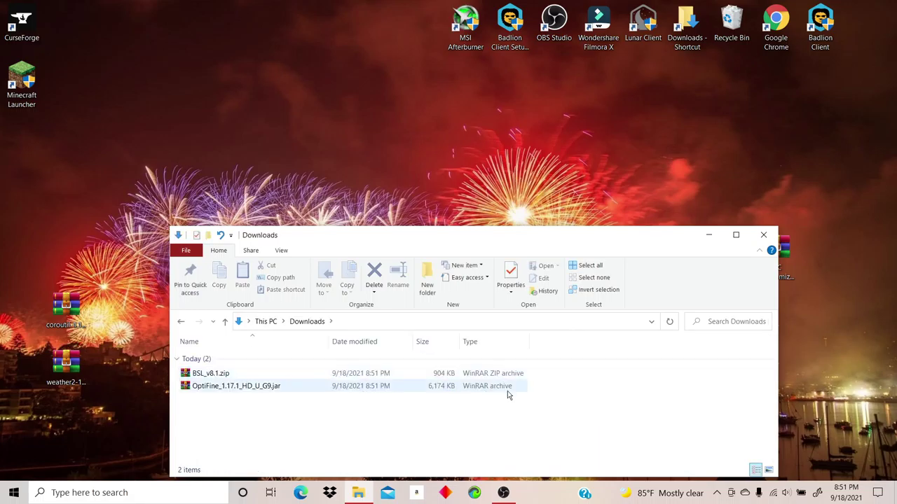
left_click_drag(592, 371, 470, 391)
mouse_move(355, 374)
left_mouse_down()
mouse_move(138, 288)
mouse_move(211, 85)
mouse_move(110, 77)
left_mouse_up()
Step: Spread the two files apart on the desktop and bring up the OptiFine jar's Open with choices
left_click(709, 235)
left_click_drag(199, 134, 332, 134)
right_click(339, 147)
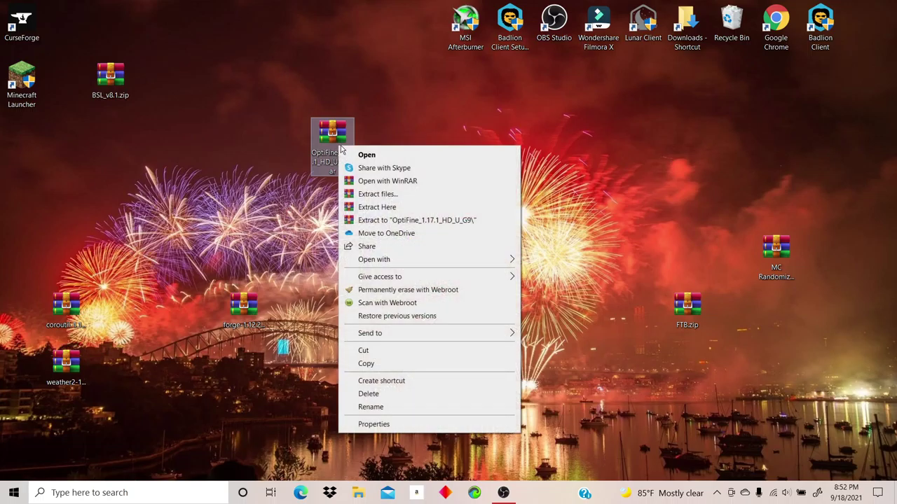
right_click(344, 143)
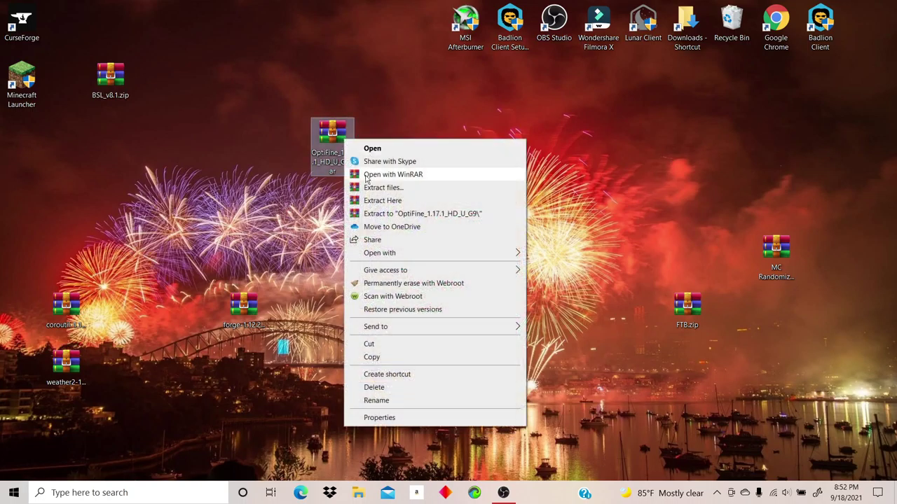
mouse_move(376, 256)
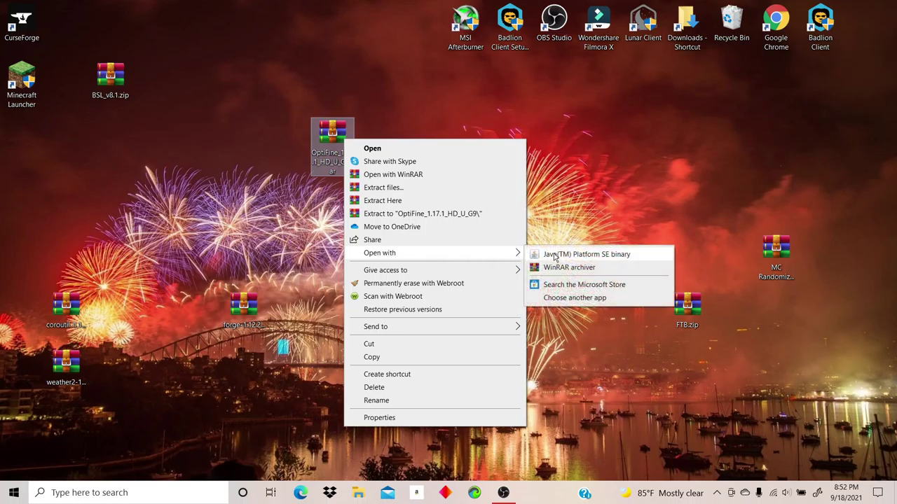
Step: Run the OptiFine jar with Java, install OptiFine HD Ultra G9, and confirm the success message
left_click(600, 258)
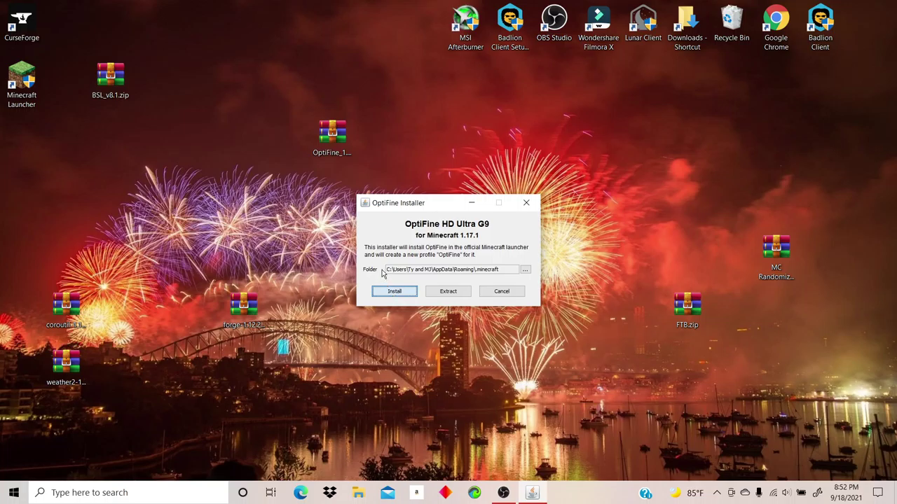
left_click(446, 258)
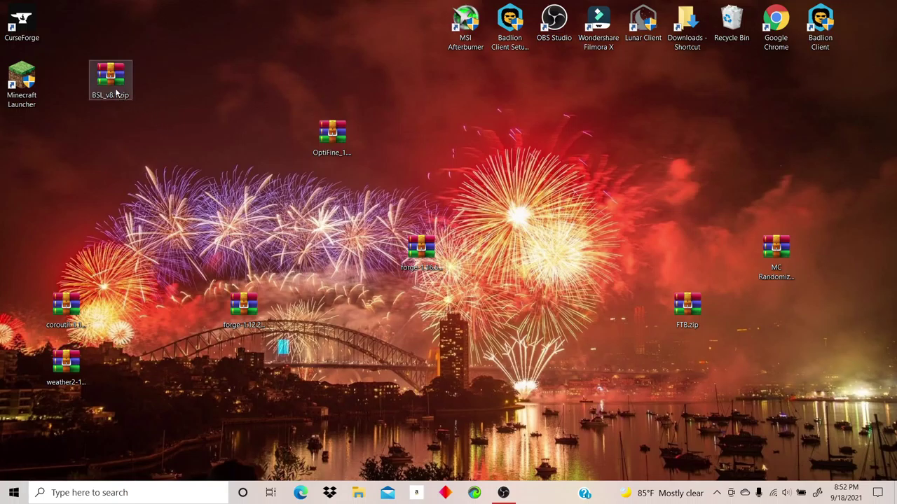
Step: Launch the Minecraft Launcher and play 1.17.1 with the OptiFine installation, closing the extra empty window
mouse_move(116, 94)
left_mouse_down()
mouse_move(387, 260)
mouse_move(466, 176)
left_mouse_up()
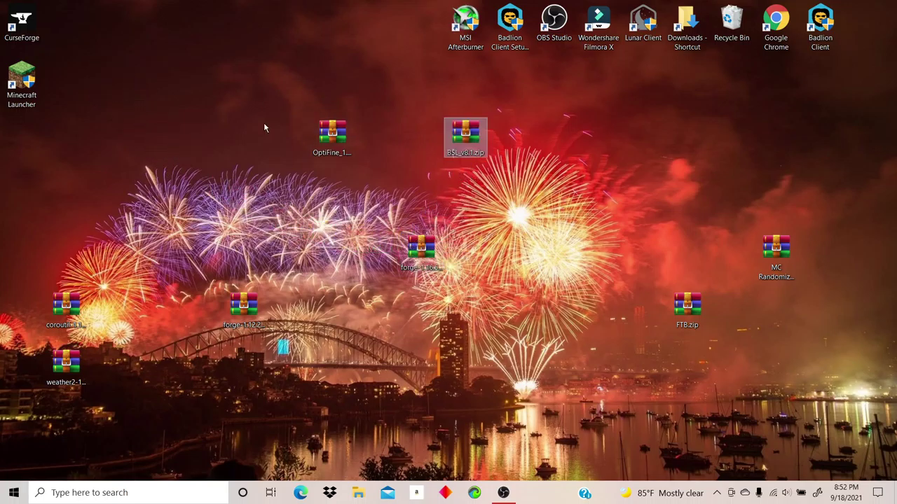
double_click(38, 100)
left_click(383, 326)
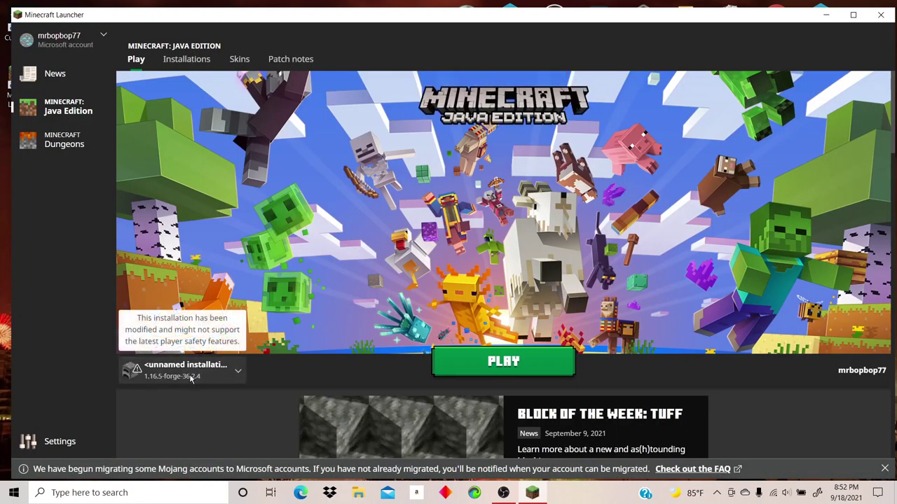
left_click(190, 376)
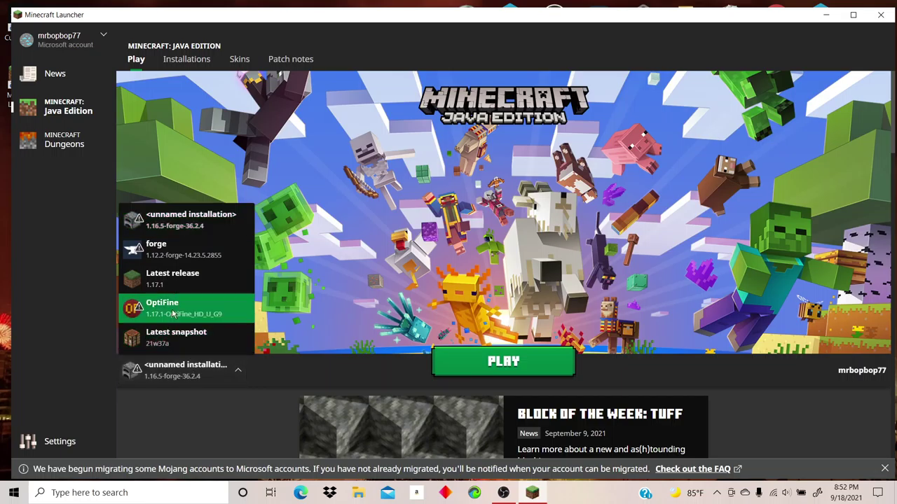
left_click(138, 310)
left_click(523, 359)
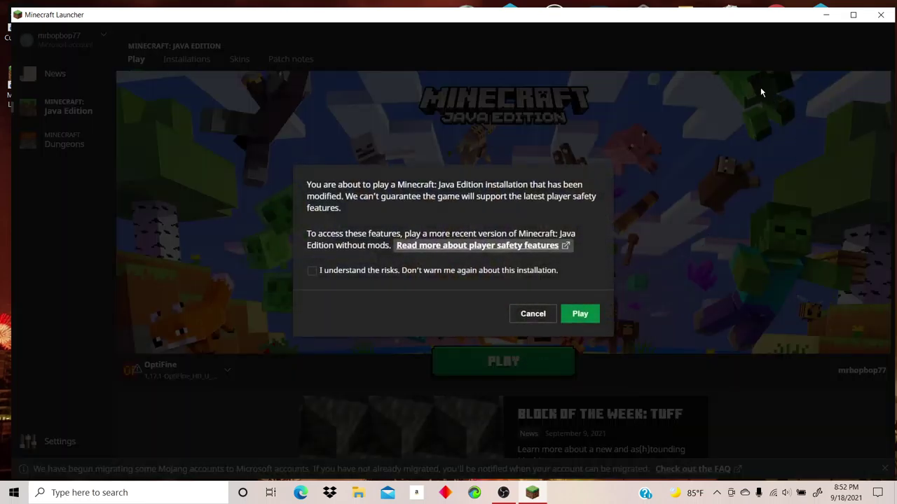
left_click(592, 311)
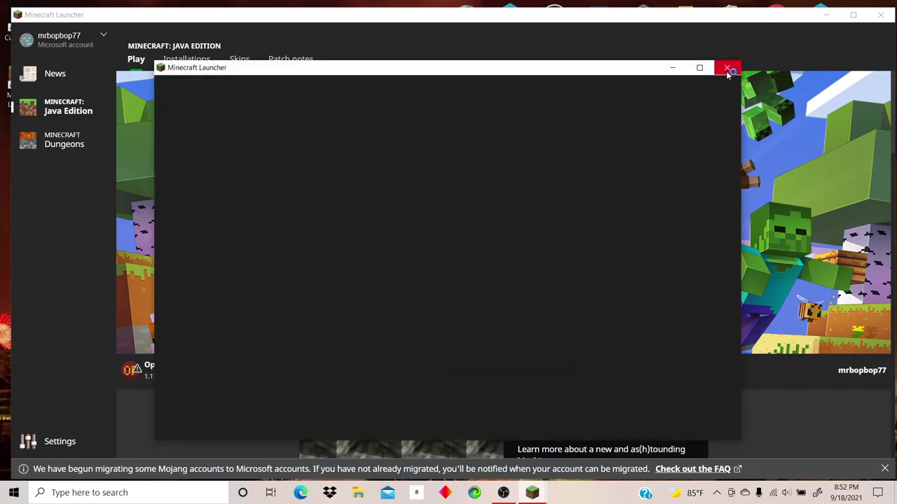
left_click(729, 74)
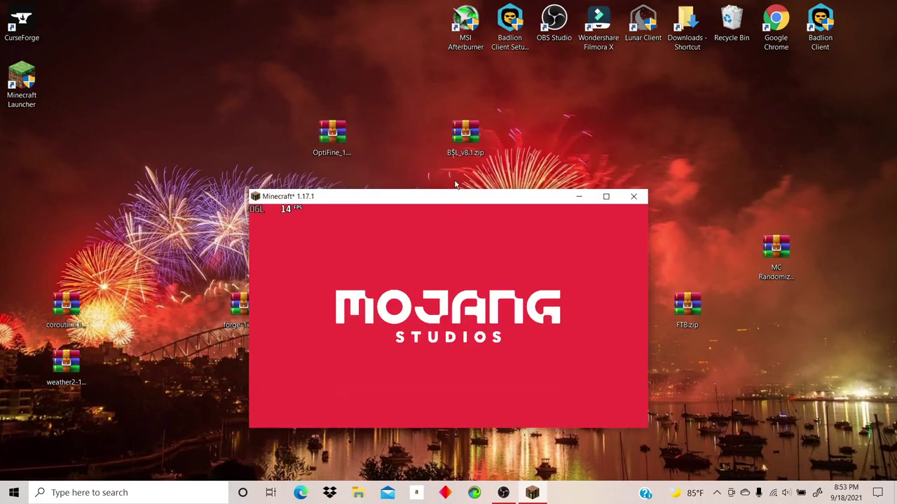
Step: Open Singleplayer, select the New World save and play it
left_click(461, 314)
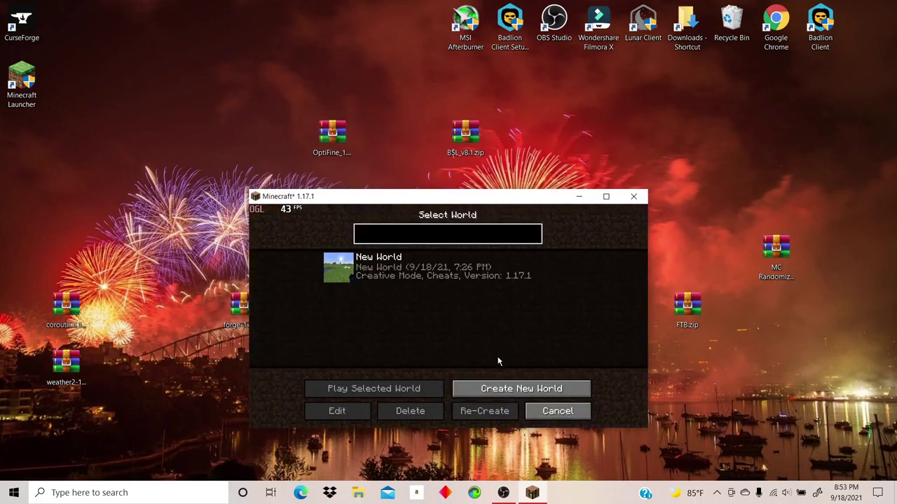
key("Escape")
left_click(490, 314)
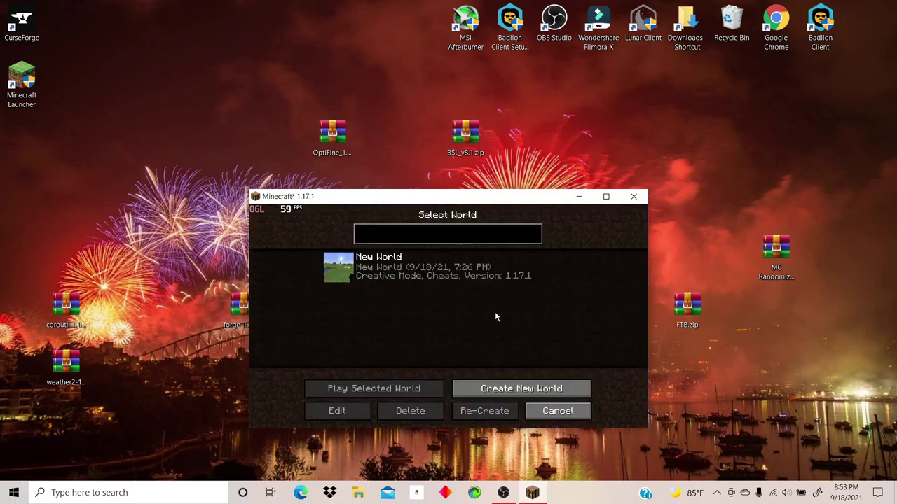
left_click(338, 267)
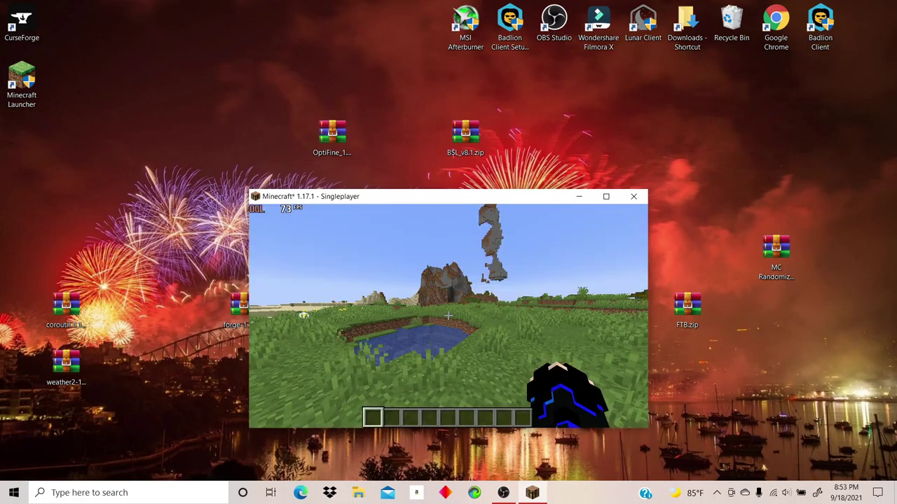
Step: Climb out of the pond and change Max Framerate from VSync to Unlimited in Video Settings
key("w")
key("space")
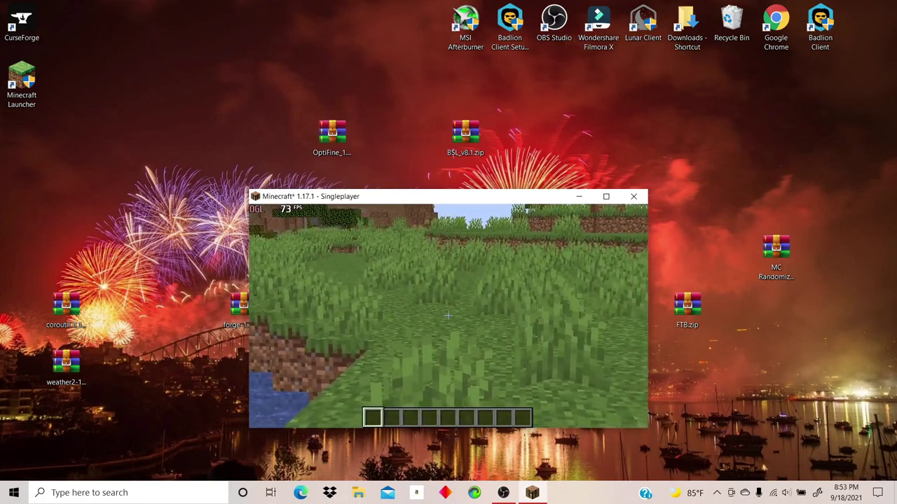
key("Escape")
left_click(355, 344)
left_click(393, 310)
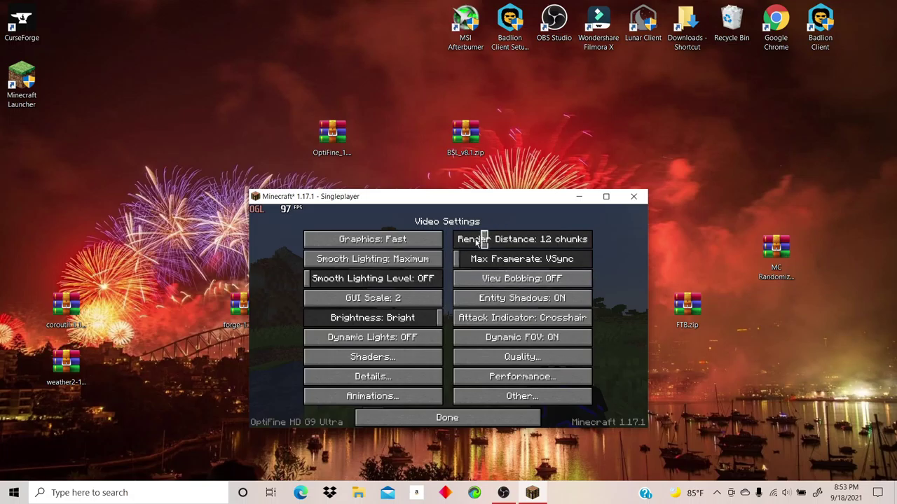
left_click_drag(467, 265, 592, 259)
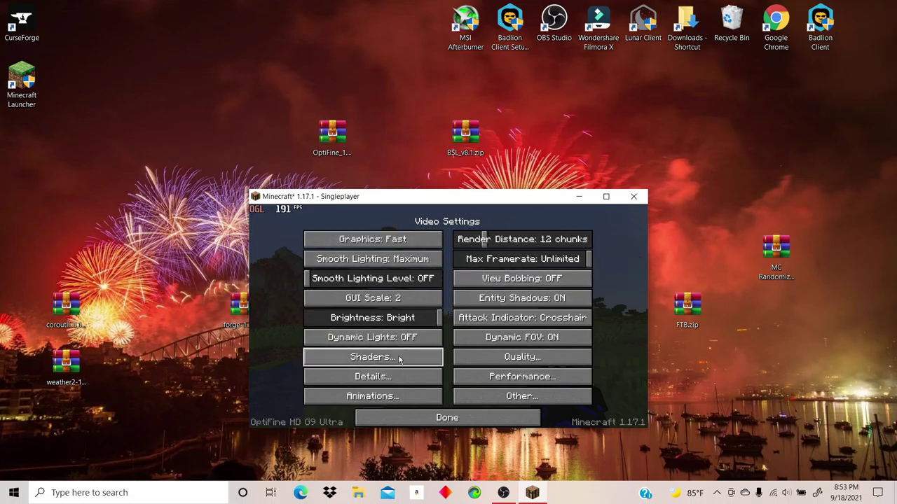
left_click(475, 418)
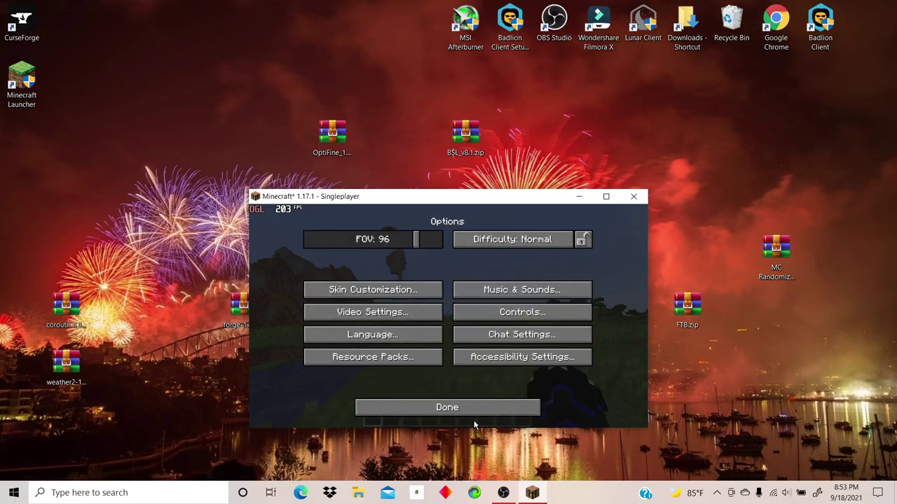
key("Escape")
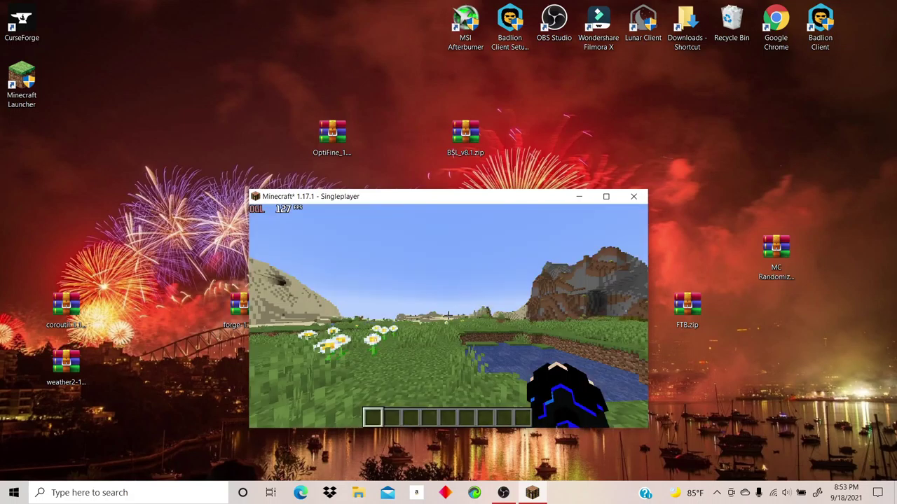
key("Escape")
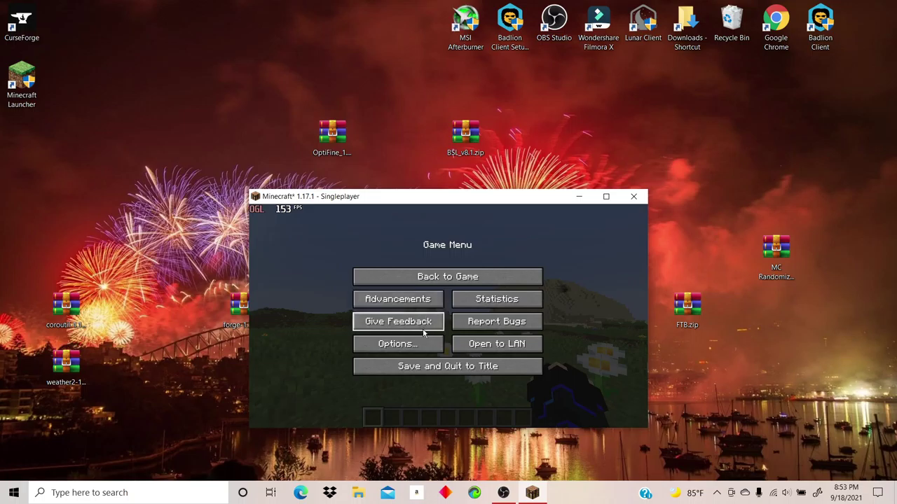
left_click(418, 343)
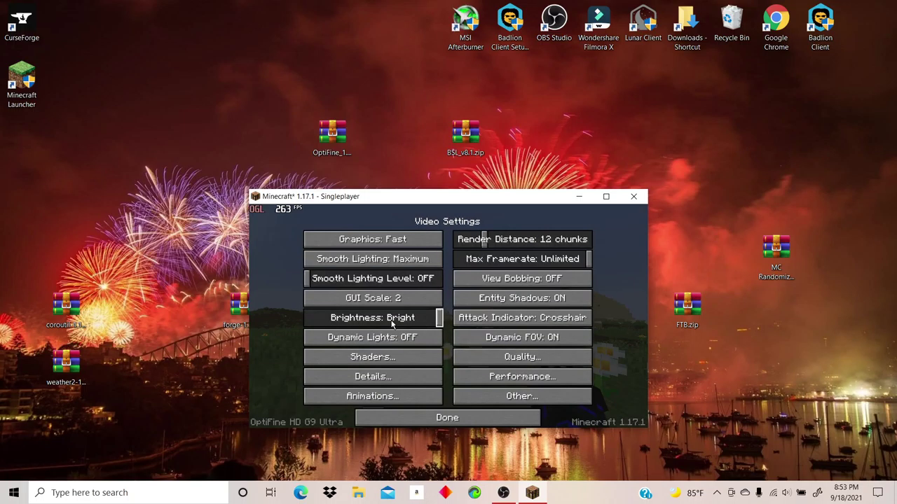
Step: Select the (internal) shader on the Shaders screen, then walk toward the mountainside in-game
left_click(387, 361)
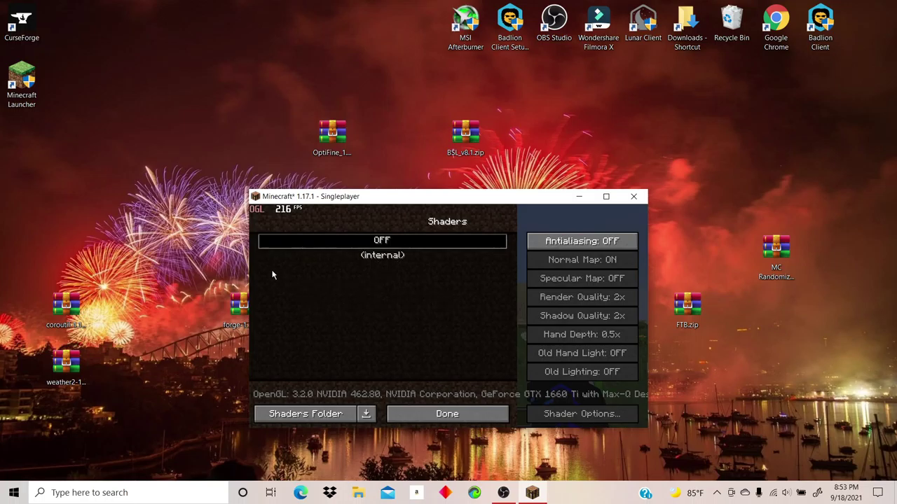
mouse_move(379, 203)
left_mouse_down()
mouse_move(452, 346)
mouse_move(489, 286)
mouse_move(394, 232)
left_mouse_up()
left_click(398, 284)
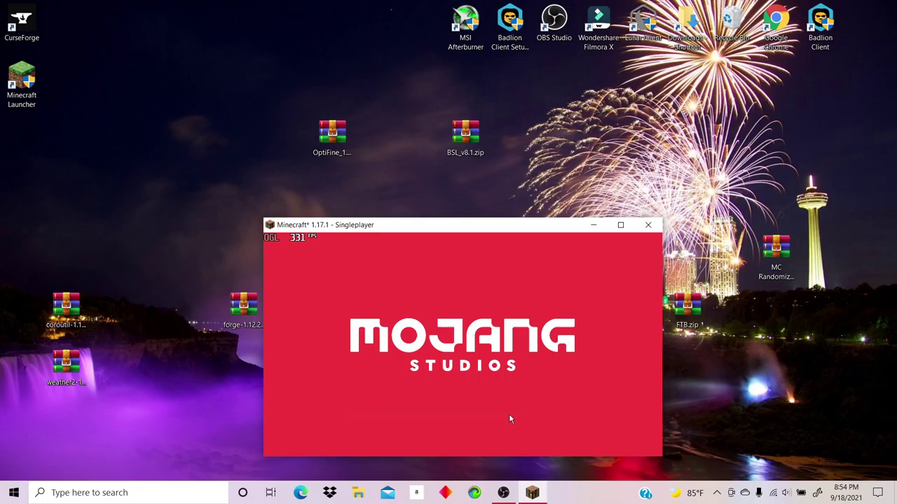
key("Escape")
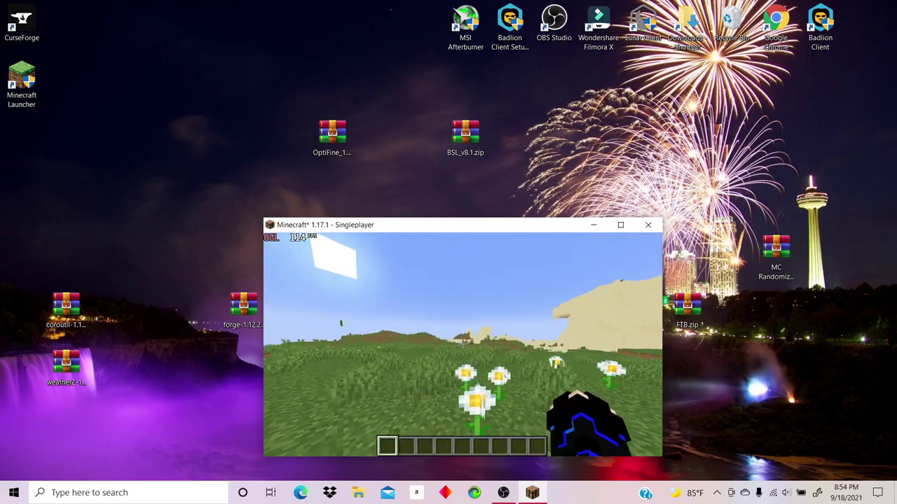
mouse_move(462, 343)
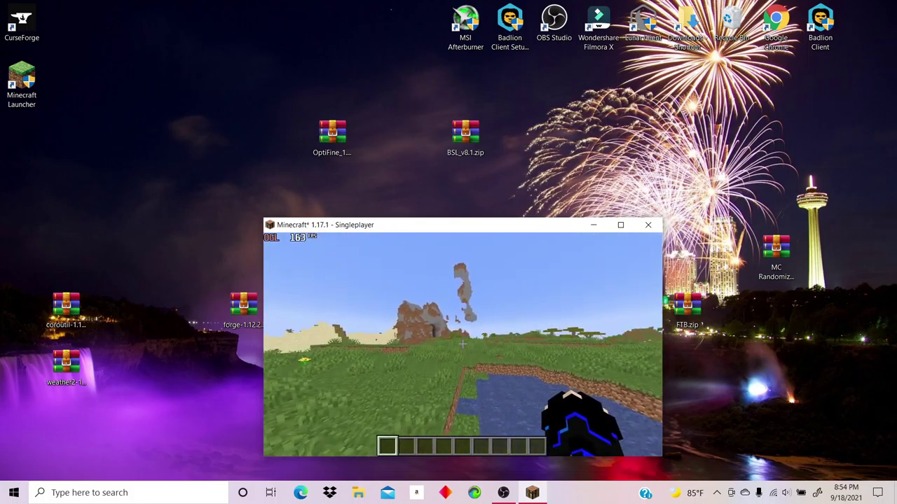
key("w")
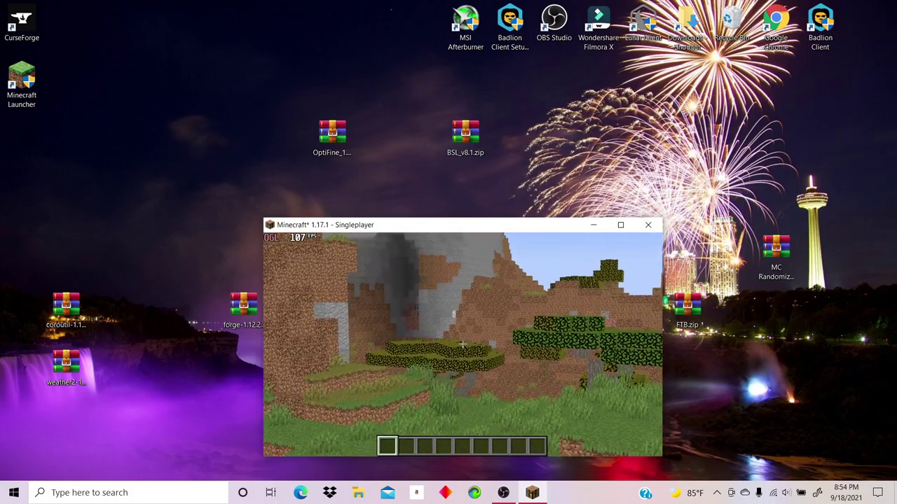
Step: Choose OFF on the Shaders screen and drag BSL_v8.1.zip into the shaderpacks folder
key("Escape")
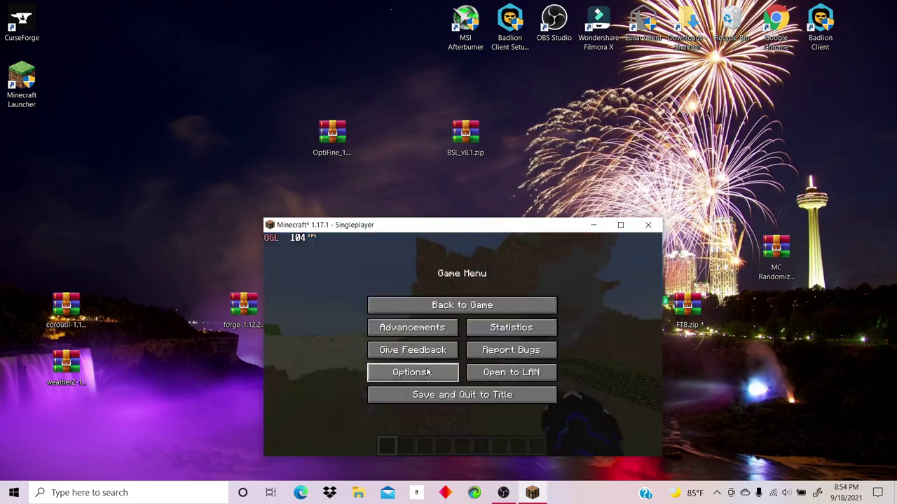
left_click(421, 372)
left_click(411, 343)
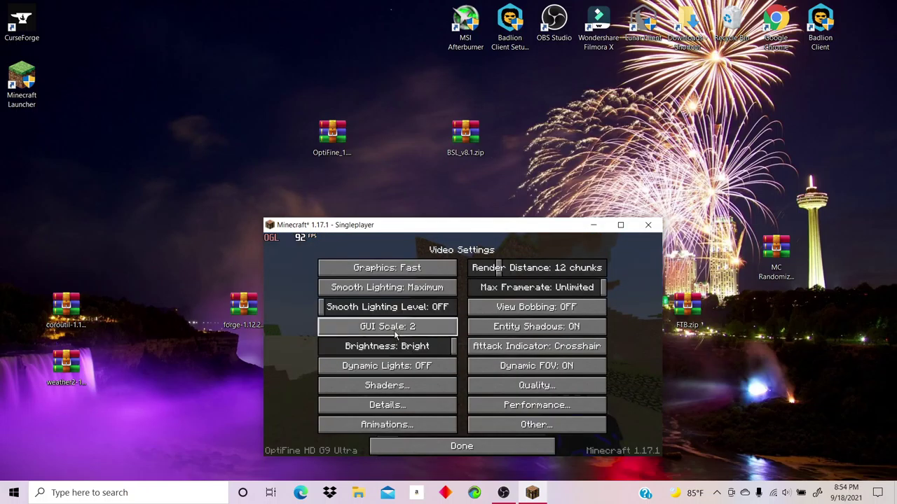
left_click(413, 385)
left_click(401, 265)
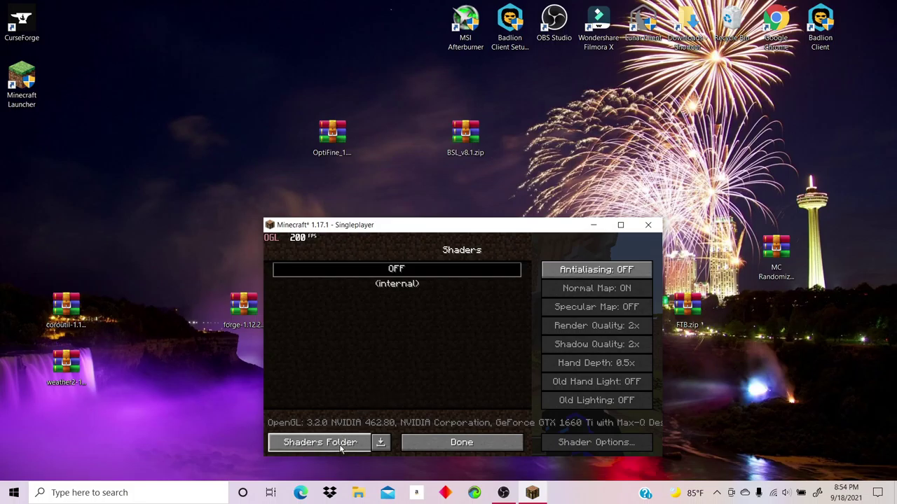
left_click(341, 445)
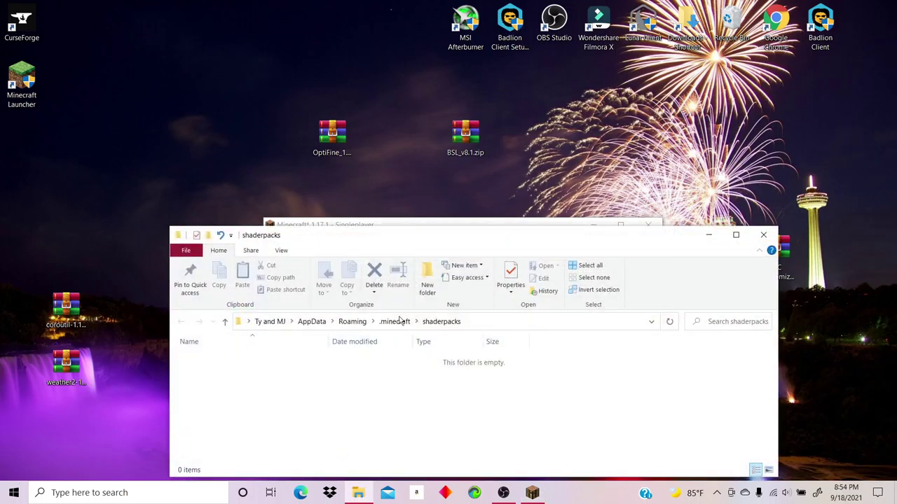
left_click_drag(464, 155, 374, 420)
Step: Close the shaderpacks folder, select BSL_v8.1.zip in the Shaders list, maximize the game window, and confirm with Done
left_click(763, 235)
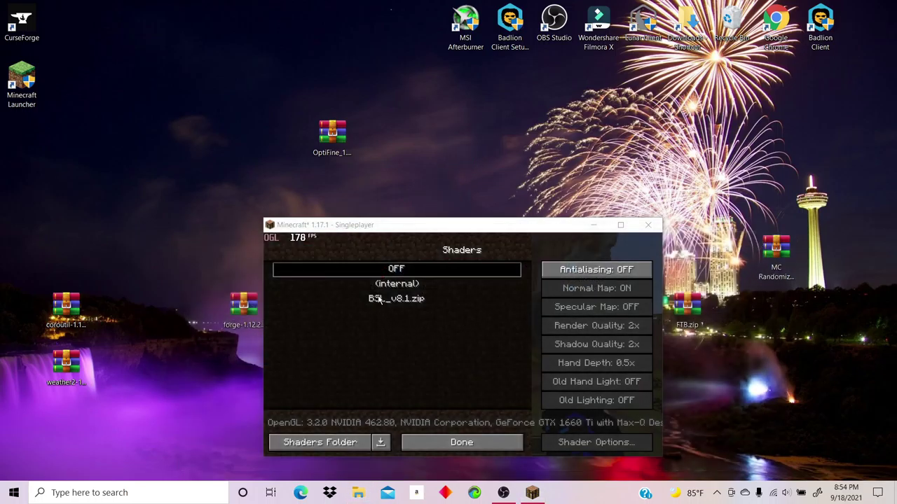
left_click(379, 299)
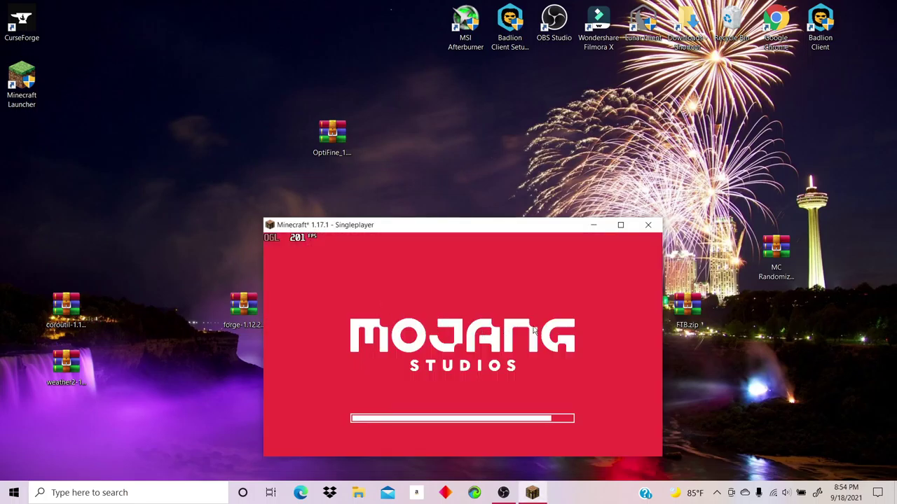
left_click(620, 224)
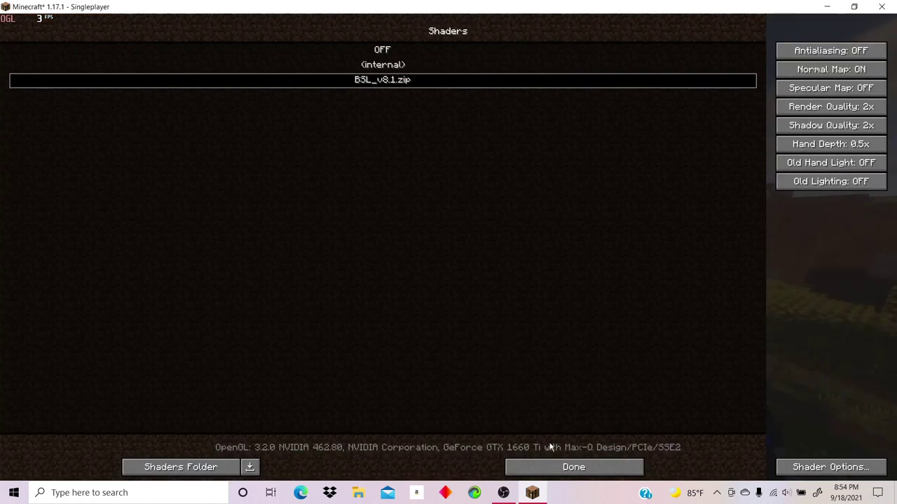
left_click(558, 473)
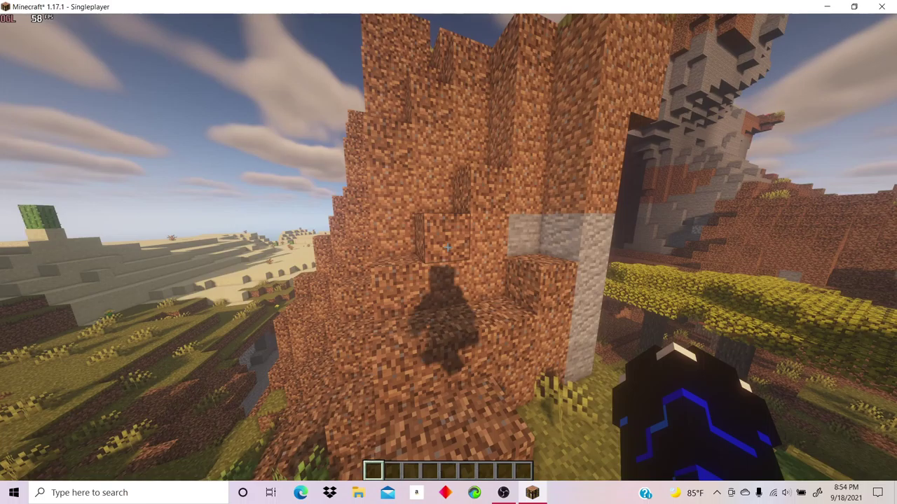
mouse_move(449, 252)
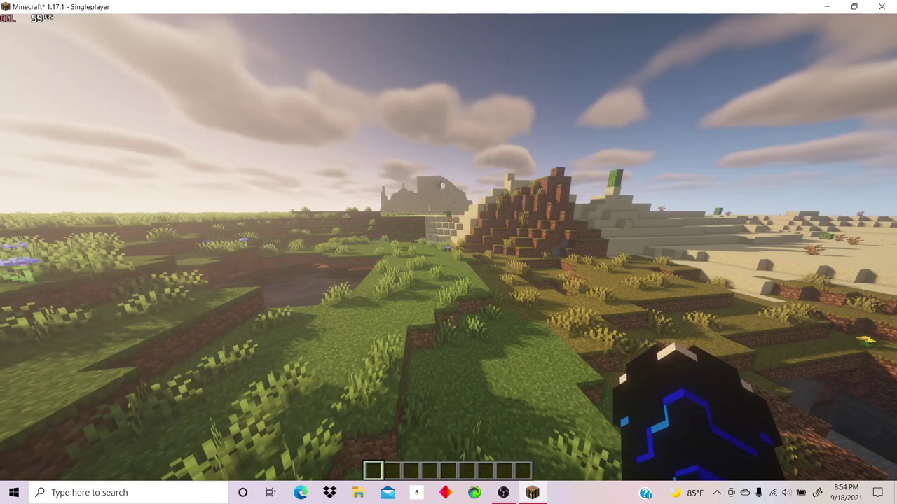